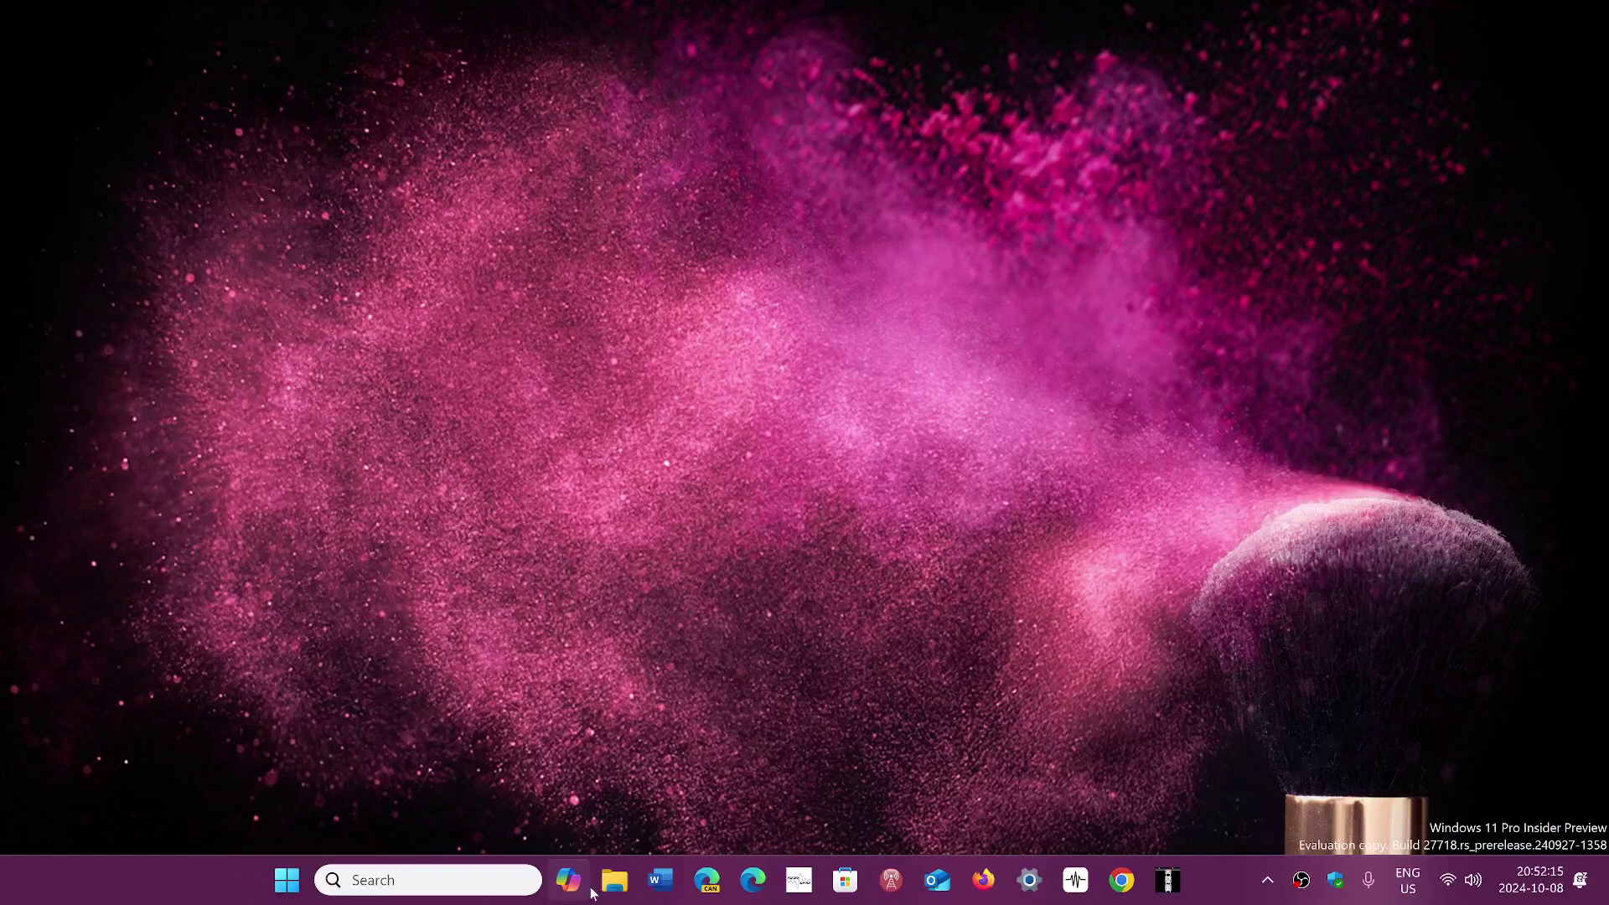
Step: Launch the Settings app from the Start menu's pinned apps
left_click(287, 880)
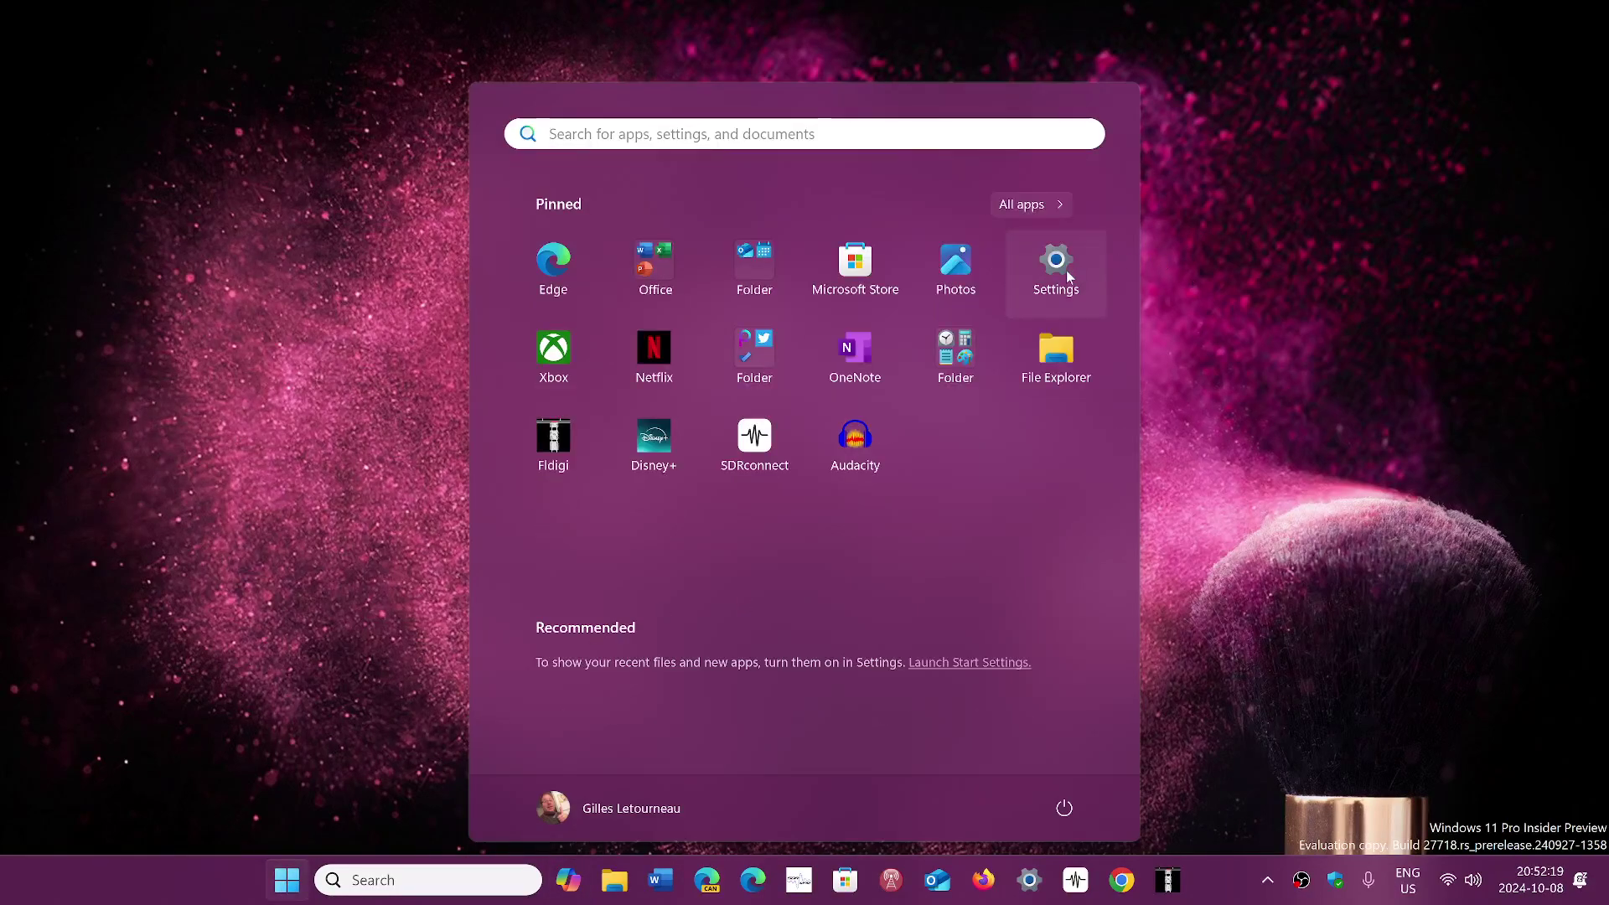
left_click(1056, 260)
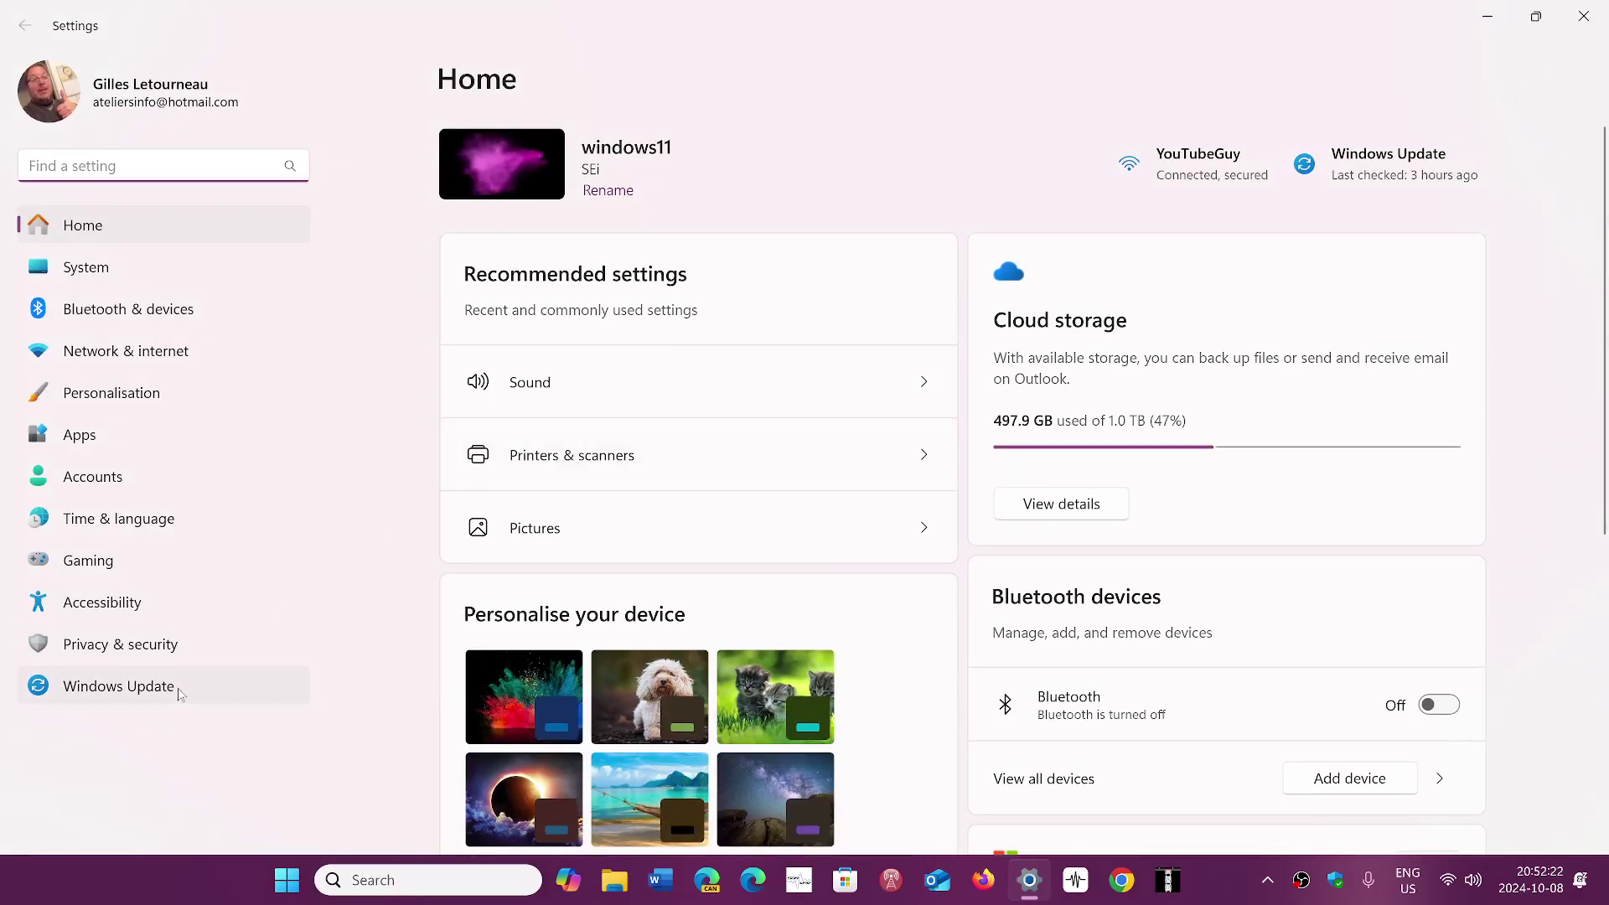
Step: Show the Windows Update page confirming the device is up to date
left_click(179, 692)
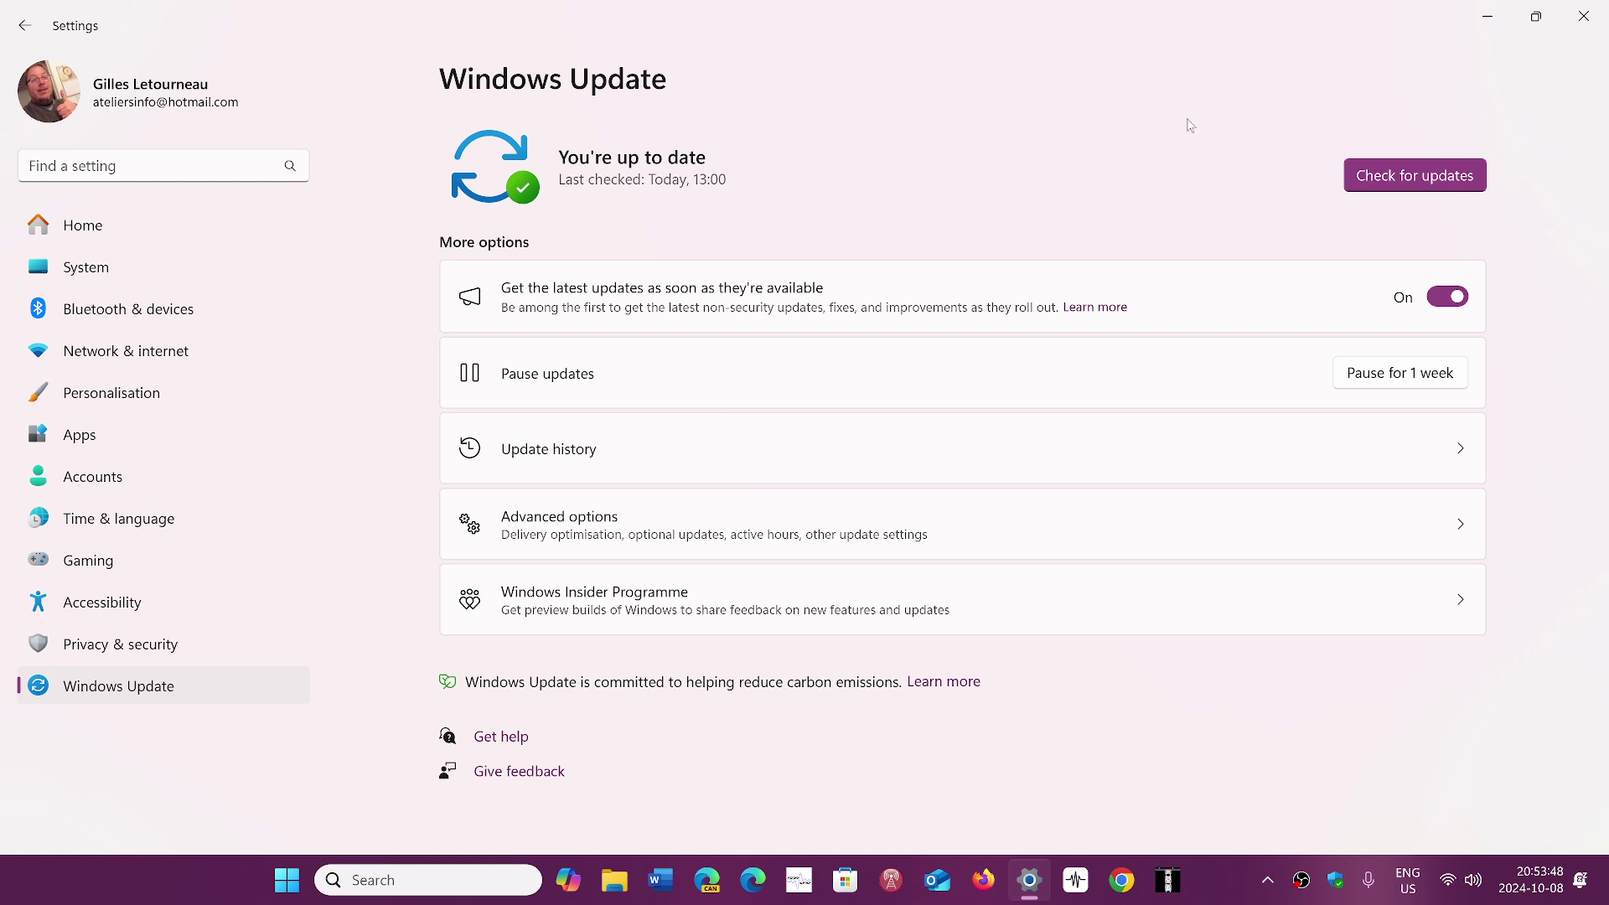
Step: Close the Settings window to return to the desktop wallpaper
left_click(1582, 16)
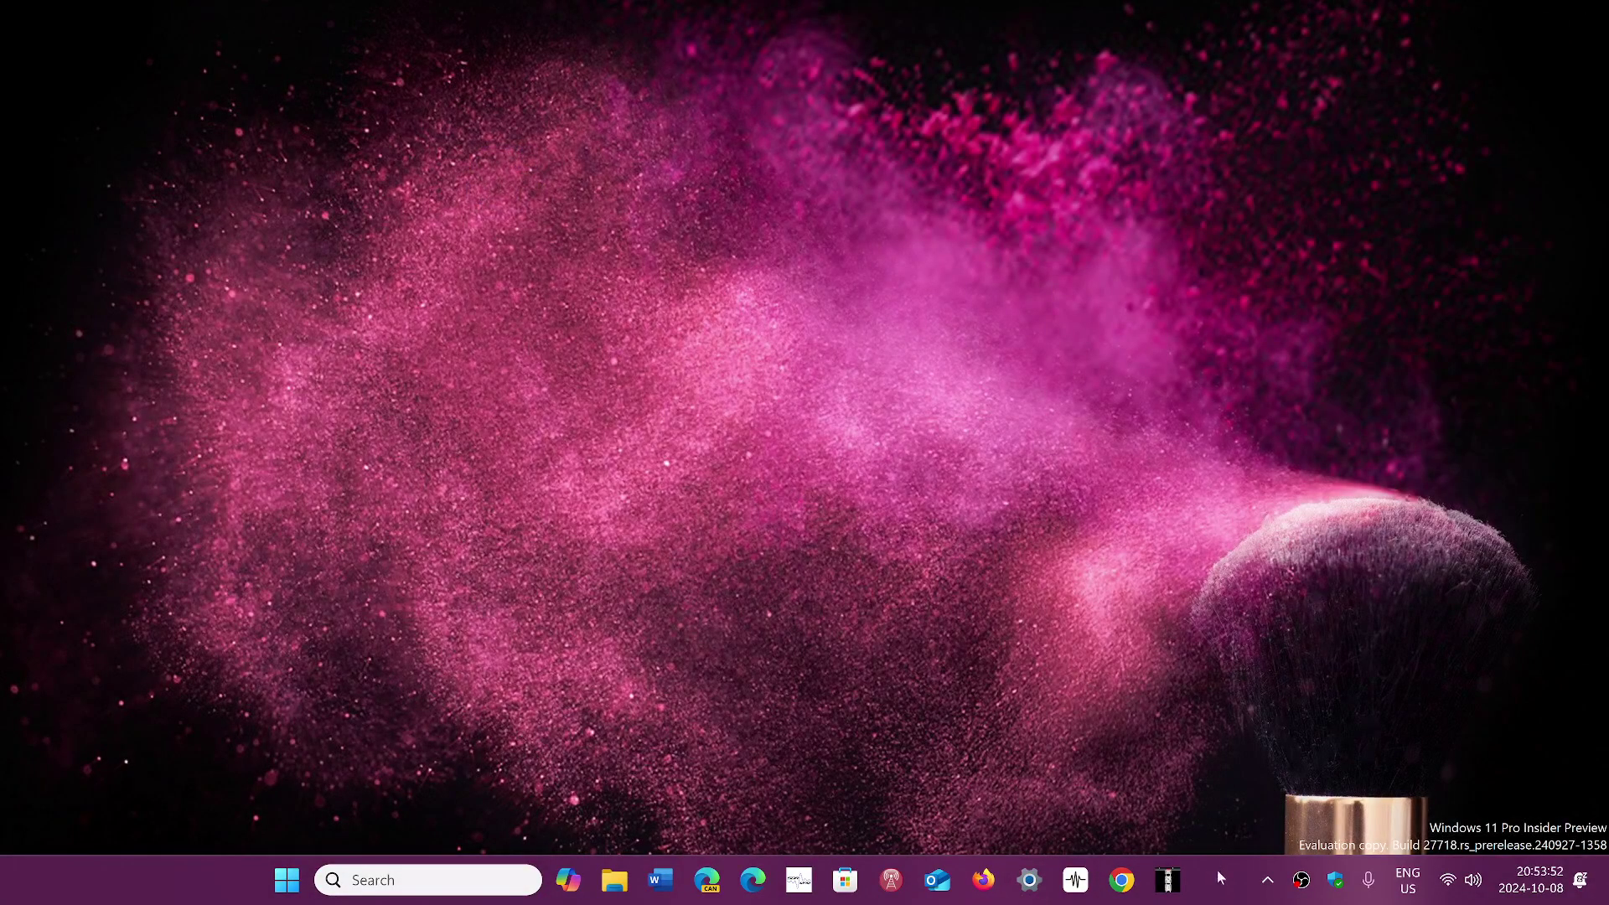